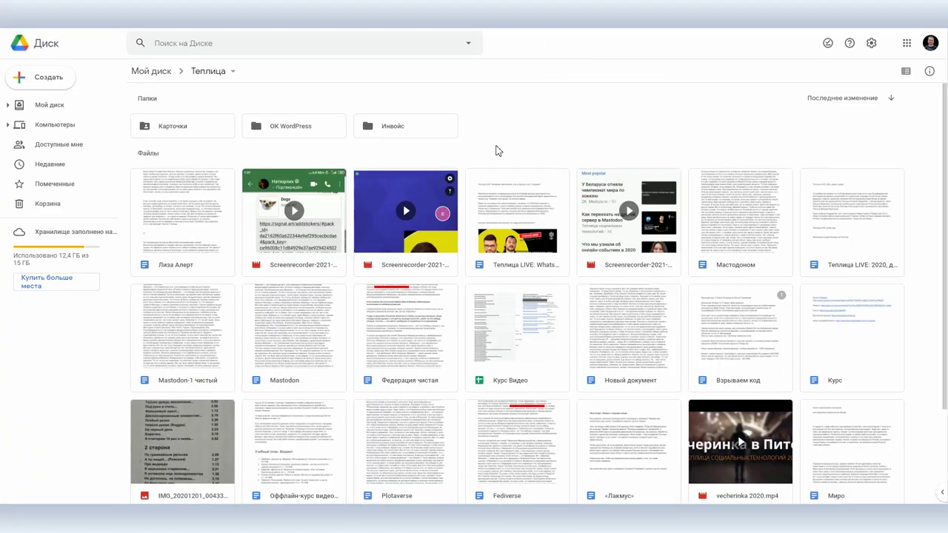
Create a new blank Google Таблицы spreadsheet in the Теплица folder from the right-click menu
right_click(496, 150)
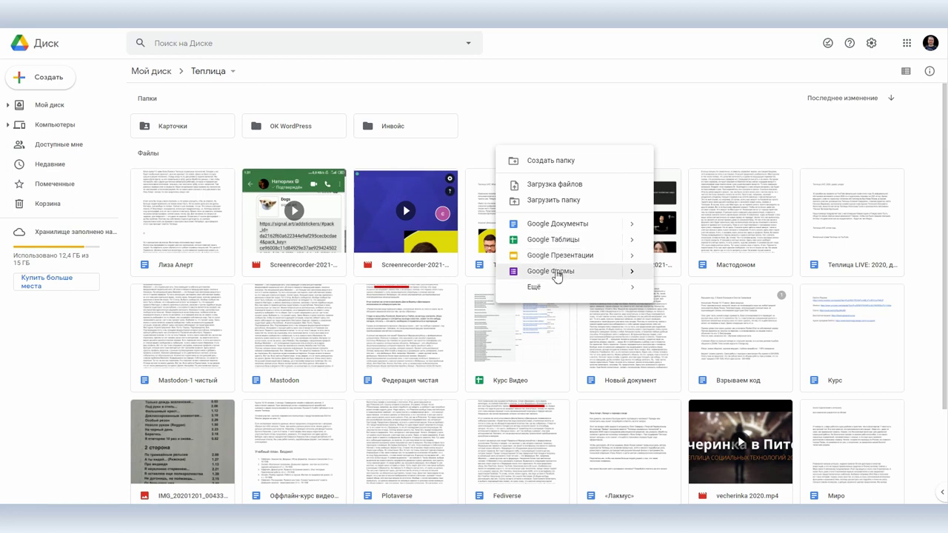
mouse_move(555, 293)
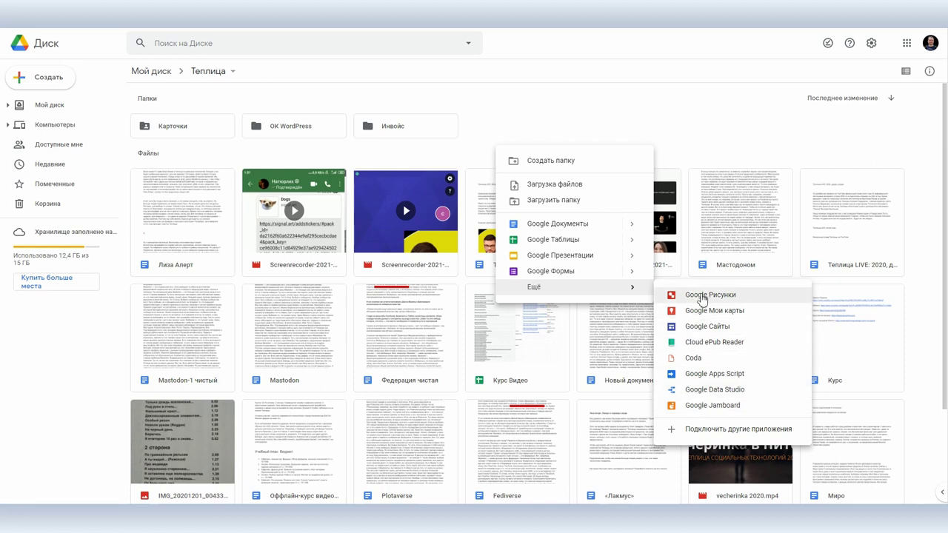
left_click(558, 242)
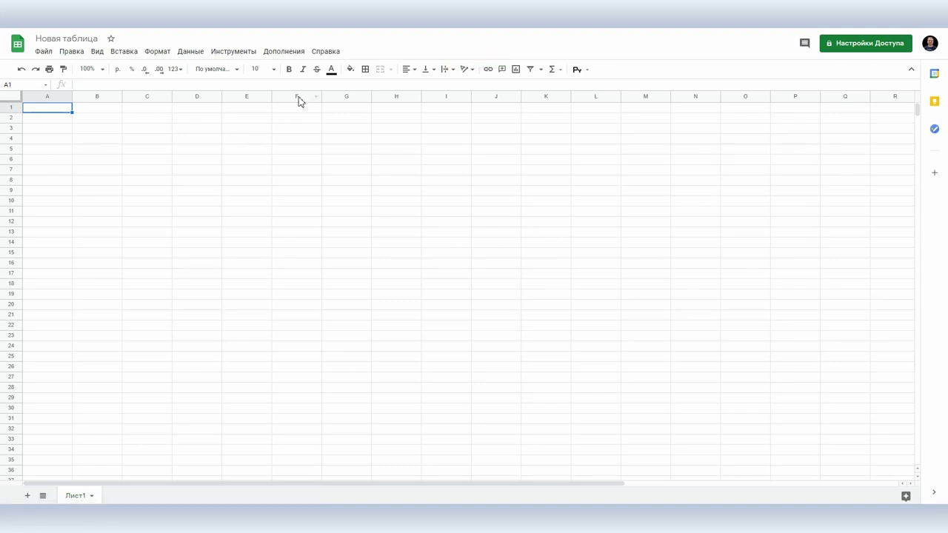
Enter the headers 'USD / RUB' in A1 and 'EUR / RUB' in B1
double_click(64, 110)
type("/ RUB")
left_click(97, 108)
type("EUR ")
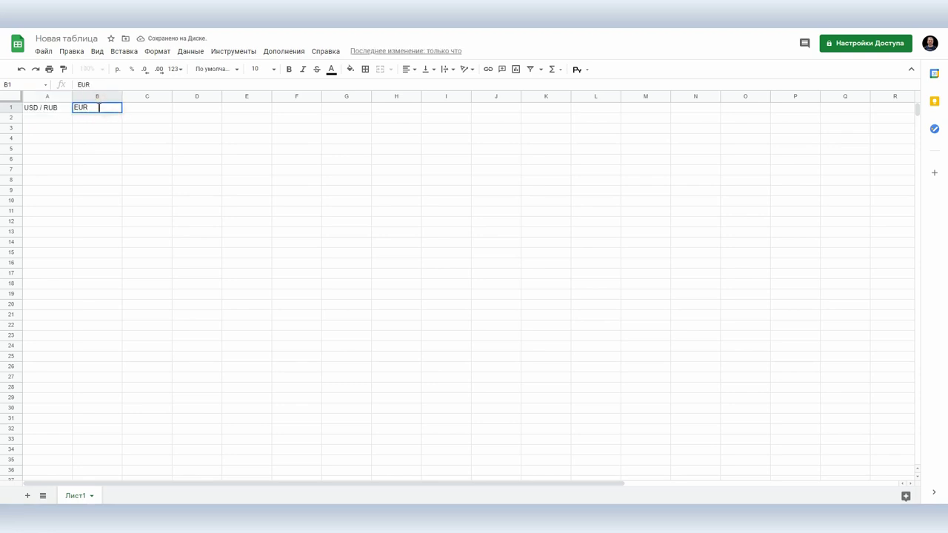
type("/ RUB")
left_click(54, 123)
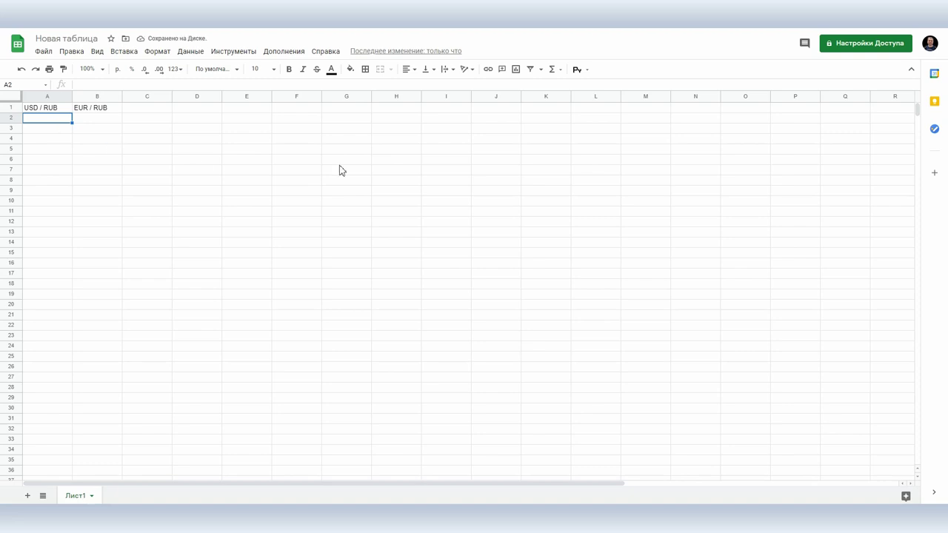
left_click(552, 69)
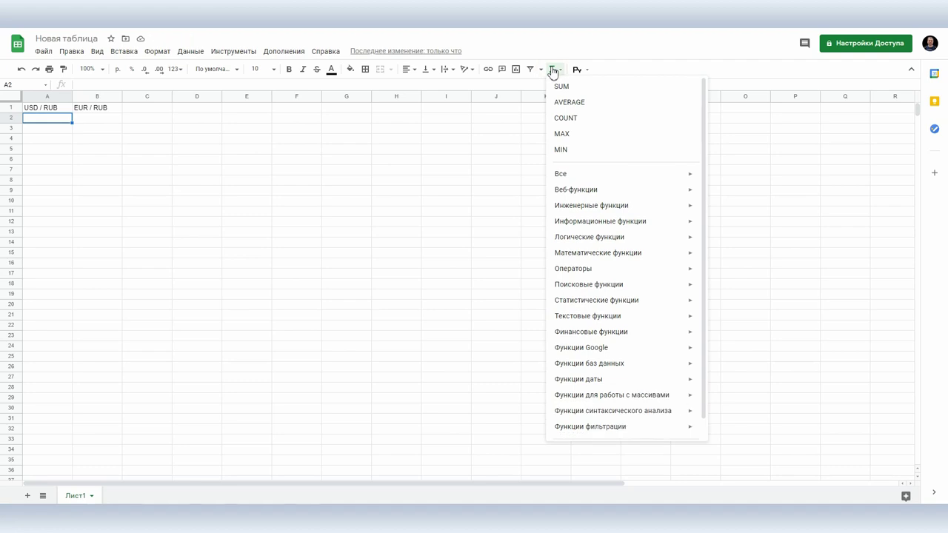
Enter =GOOGLEFINANCE("usdrub") in A2, showing the live USD/RUB rate 75.8483
mouse_move(619, 213)
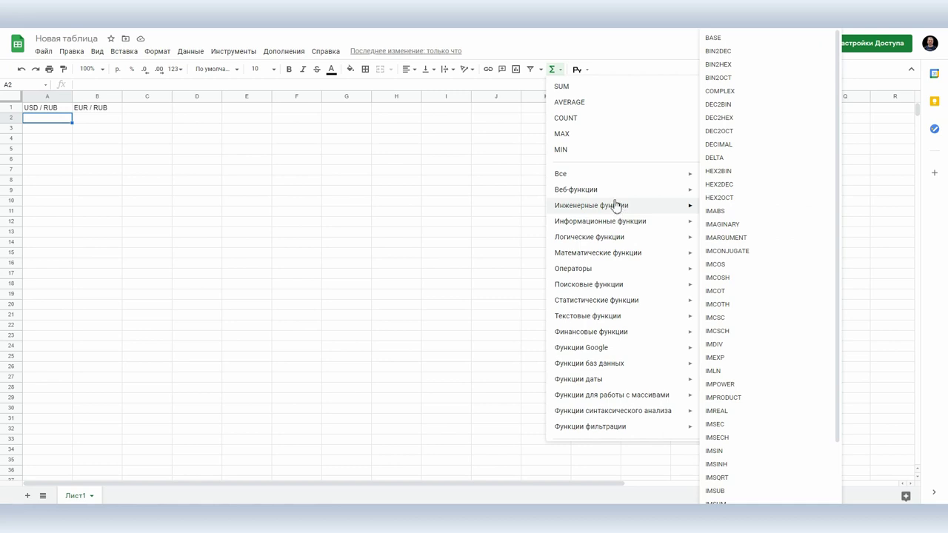
mouse_move(607, 351)
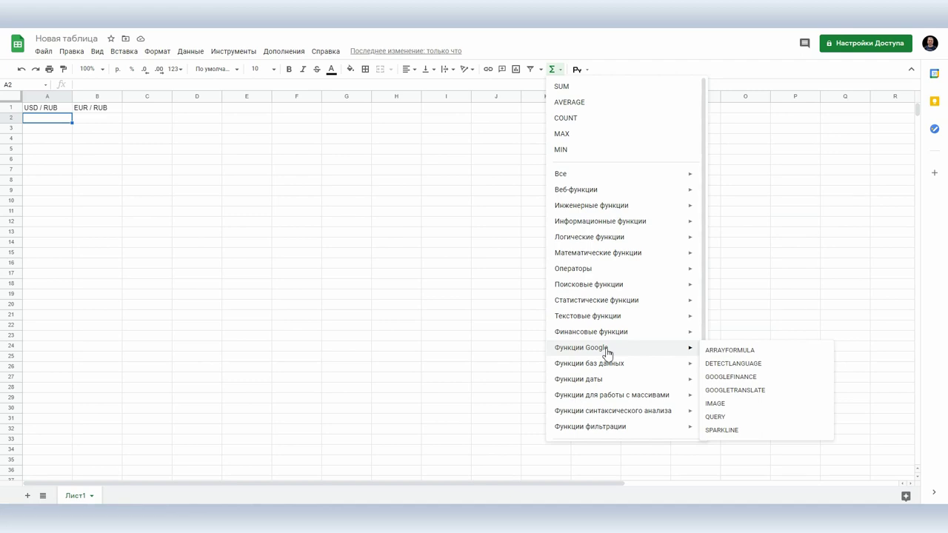
left_click(719, 378)
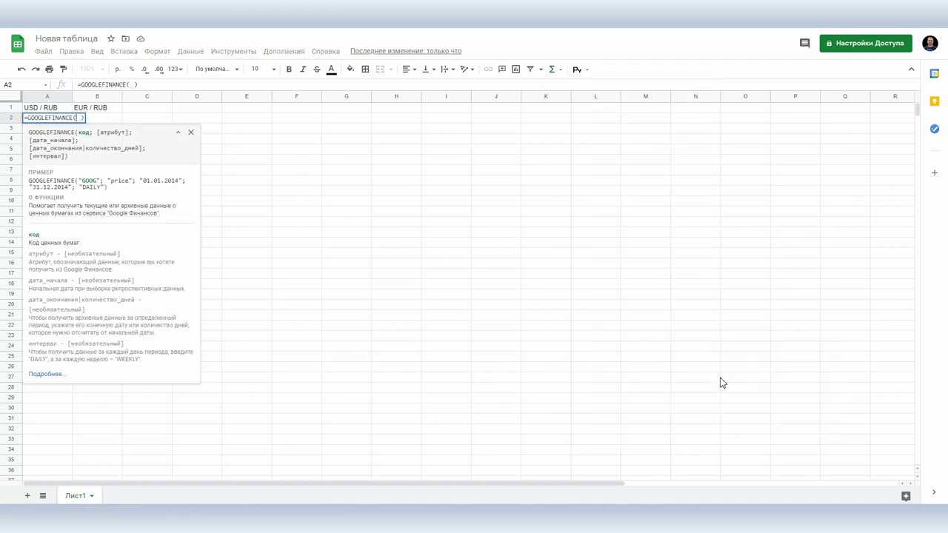
type("\"u")
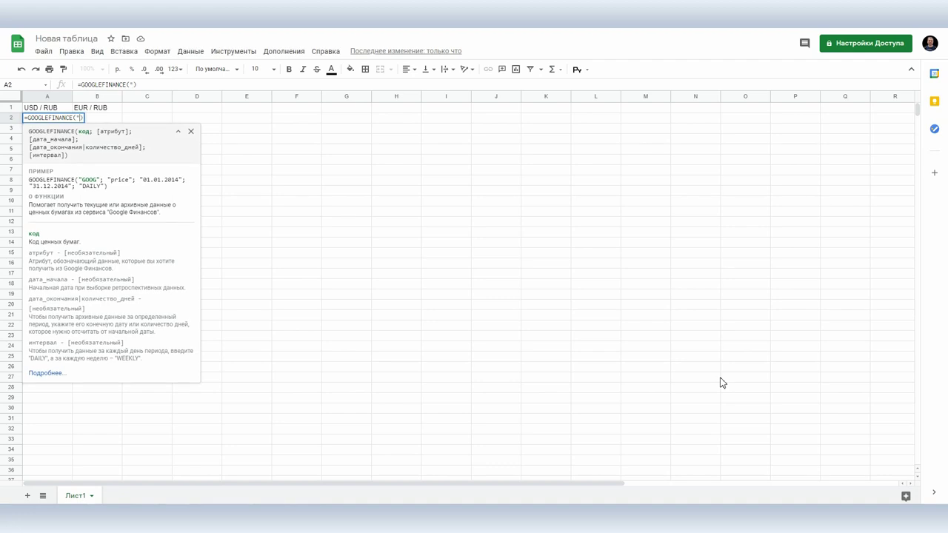
type("sdrub\"")
key("Return")
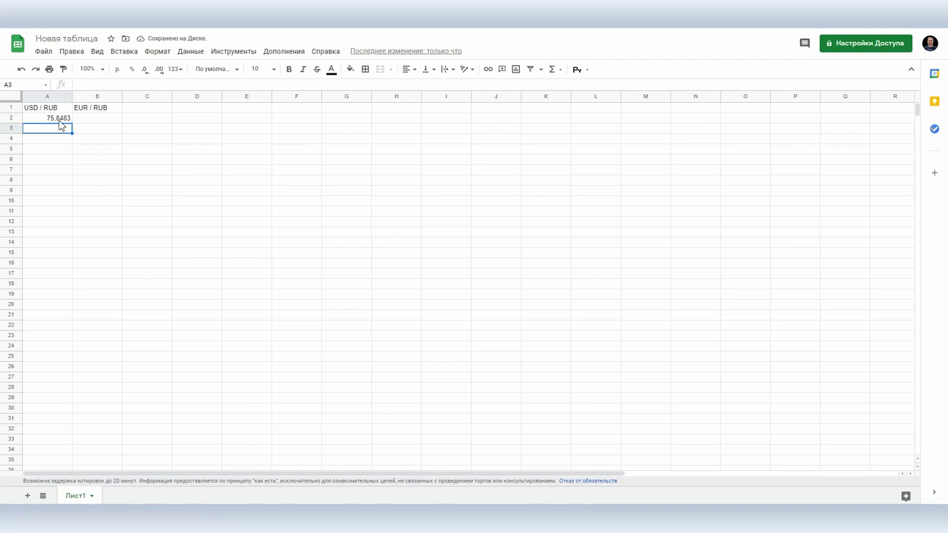
Enter =GOOGLEFINANCE("eurrub") in B2, returning the EUR/RUB rate 91.24247096
left_click(97, 118)
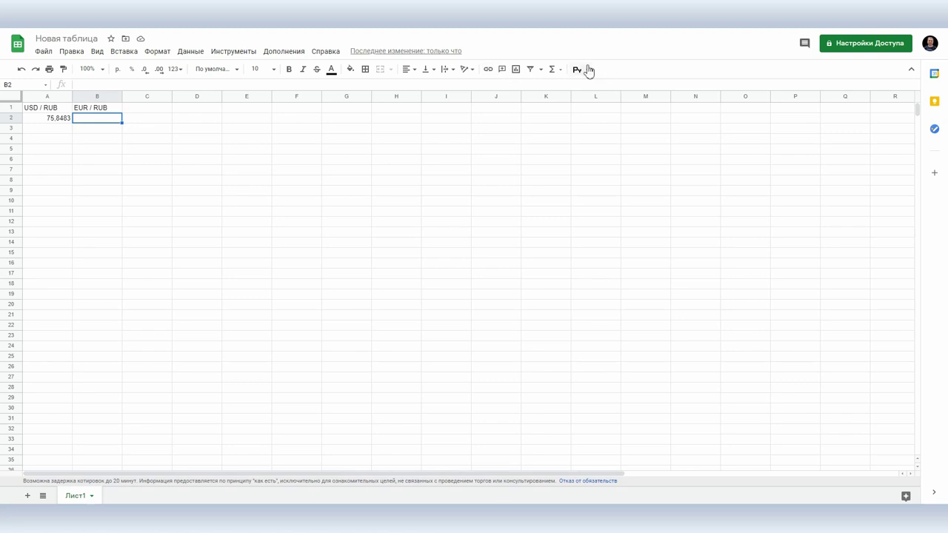
left_click(552, 69)
mouse_move(595, 349)
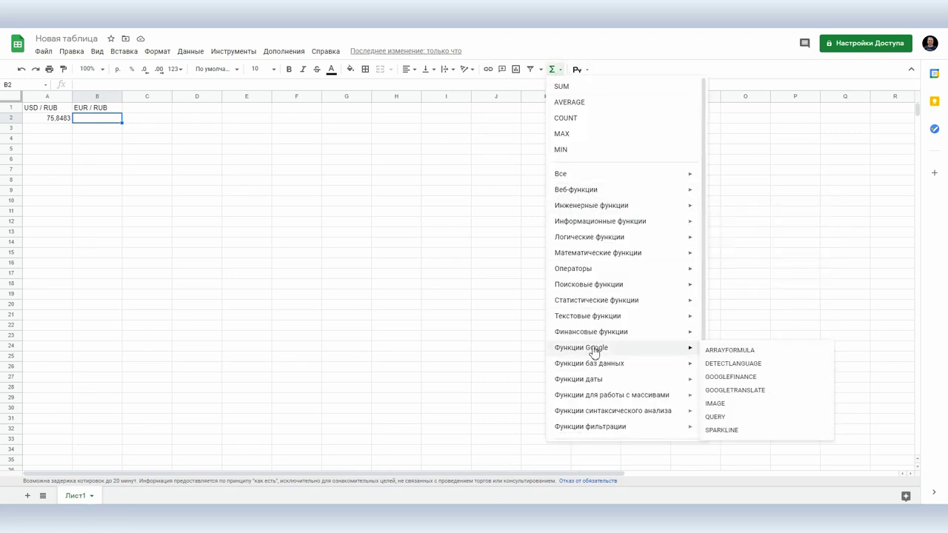
left_click(731, 377)
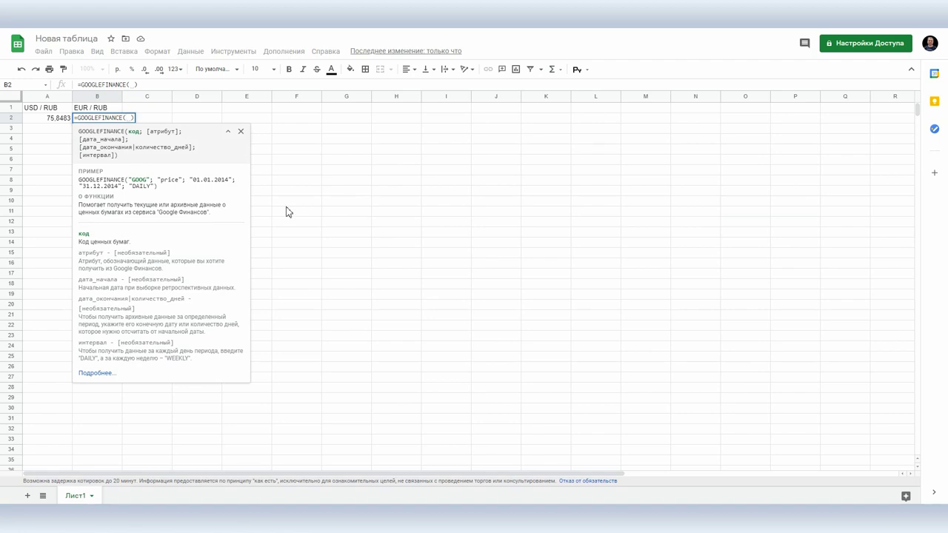
type("\"eurrub")
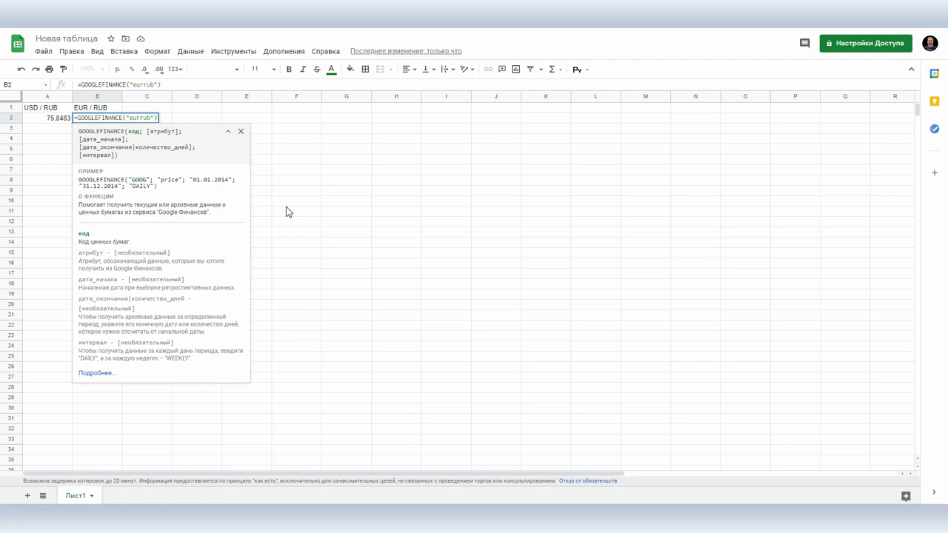
key("Return")
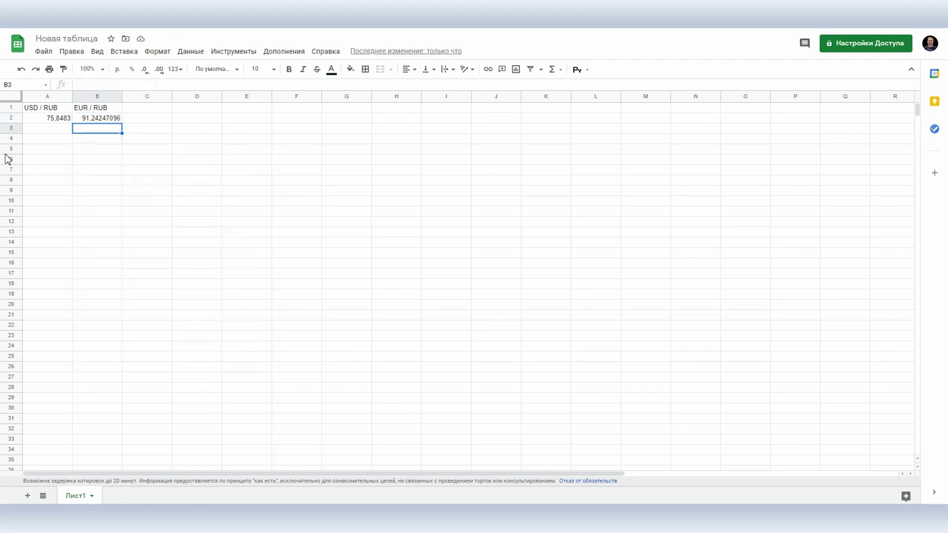
Make the header row 1 bold
left_click(10, 108)
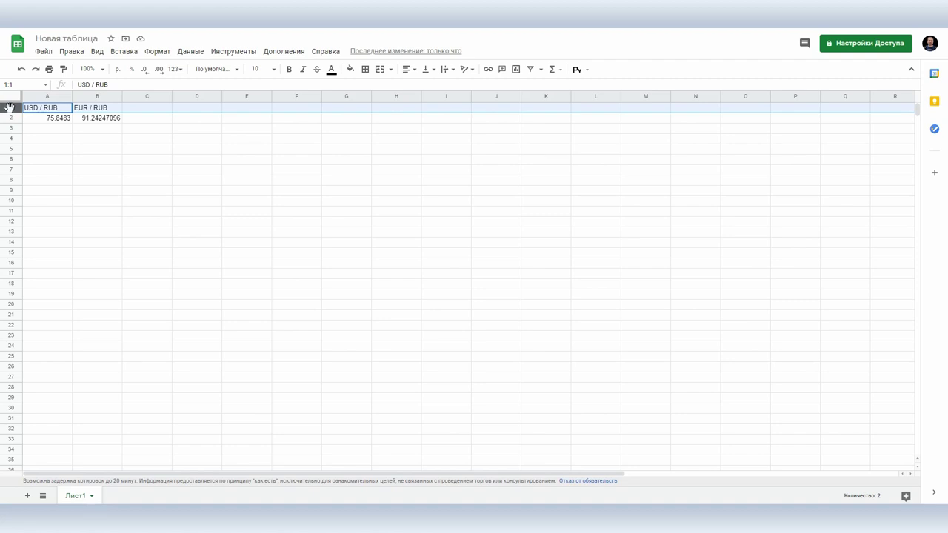
key("ctrl+b")
left_click(191, 173)
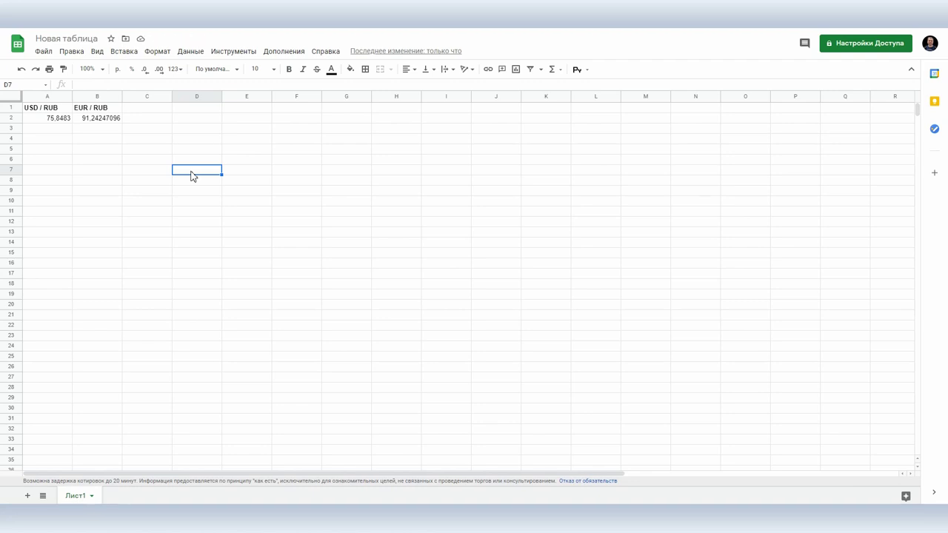
Fill D1:D15 with the number series 1 through 15
left_click(204, 113)
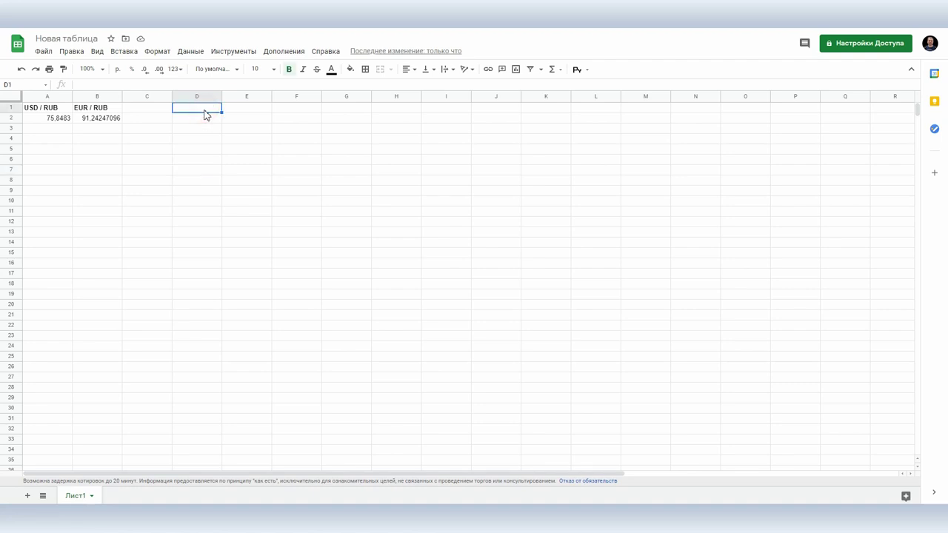
type("1")
left_click(198, 119)
type("2")
key("Return")
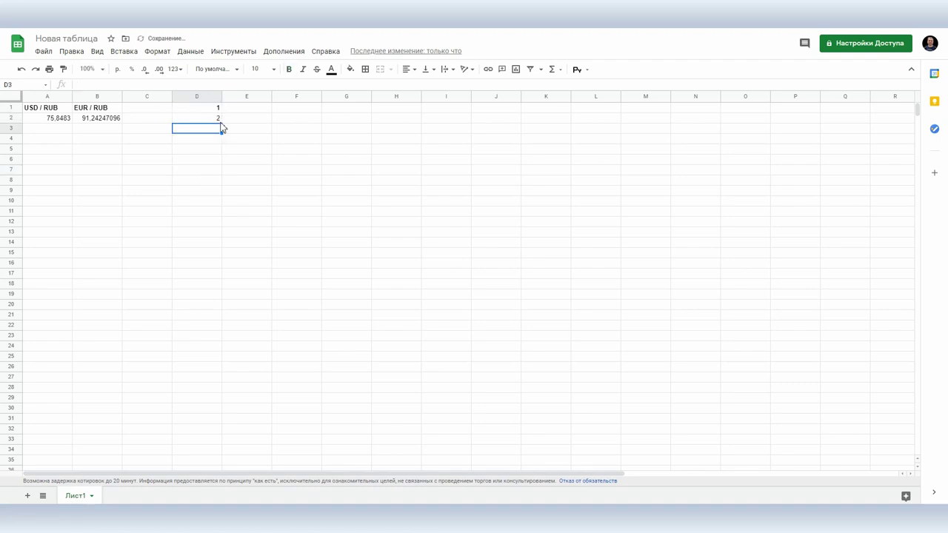
left_click(219, 120)
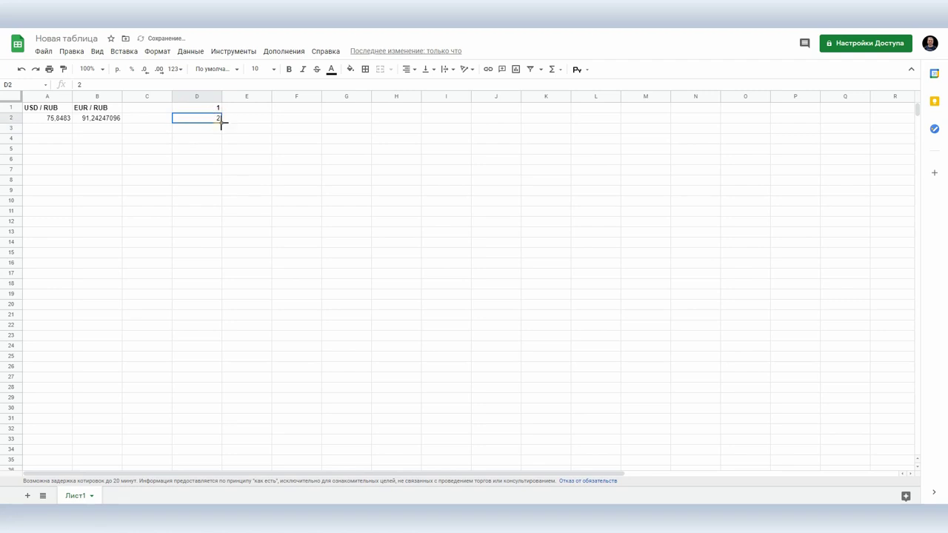
left_click_drag(220, 122, 225, 263)
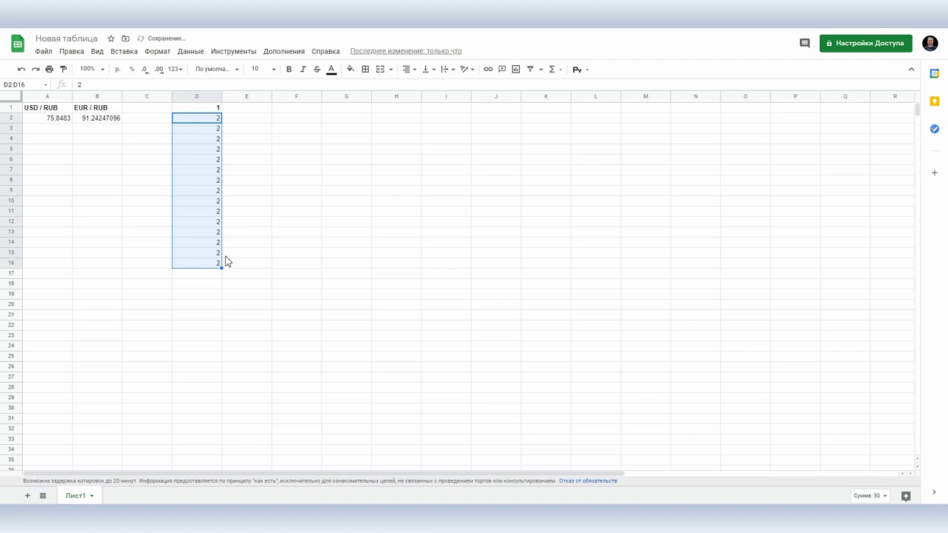
left_click(211, 149)
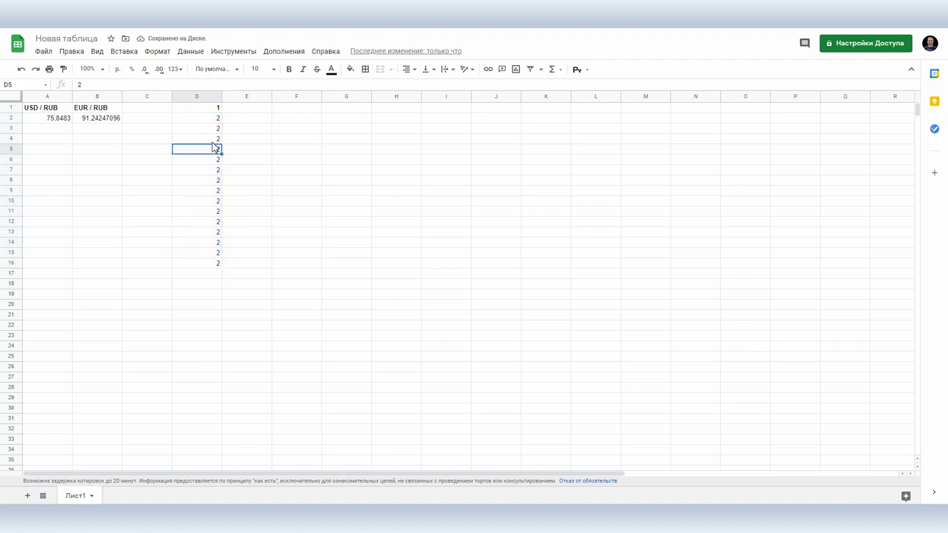
left_click_drag(211, 128, 214, 261)
key("Delete")
left_click(206, 109)
left_click_drag(205, 109, 224, 258)
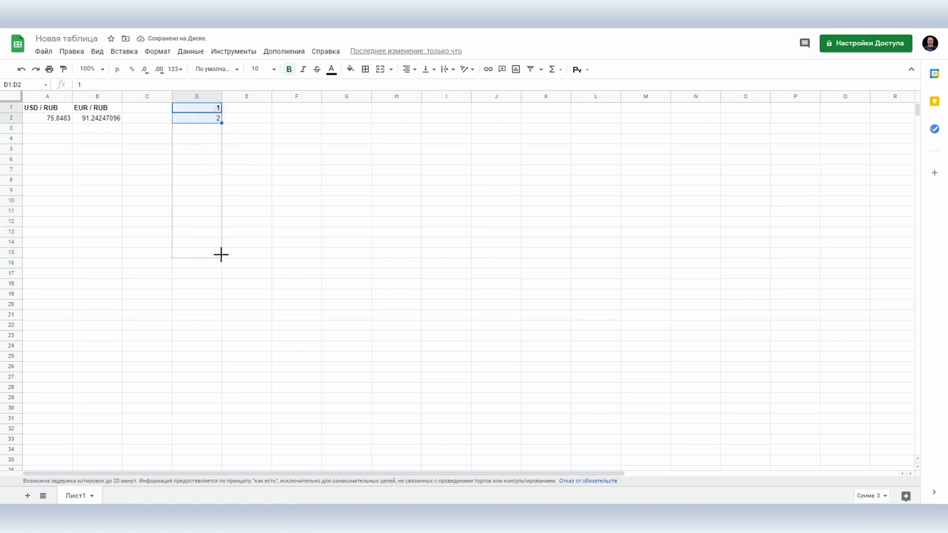
left_click(281, 226)
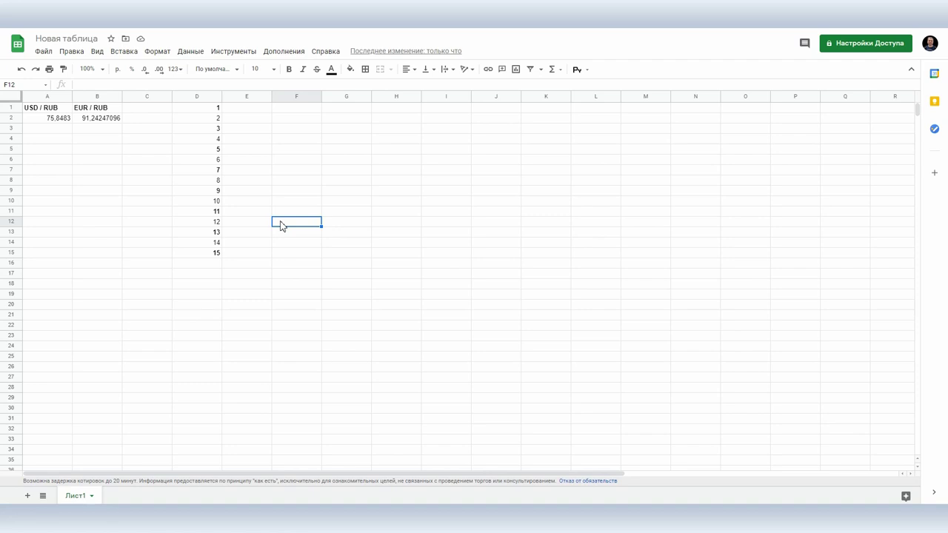
left_click(220, 130)
left_click(220, 108)
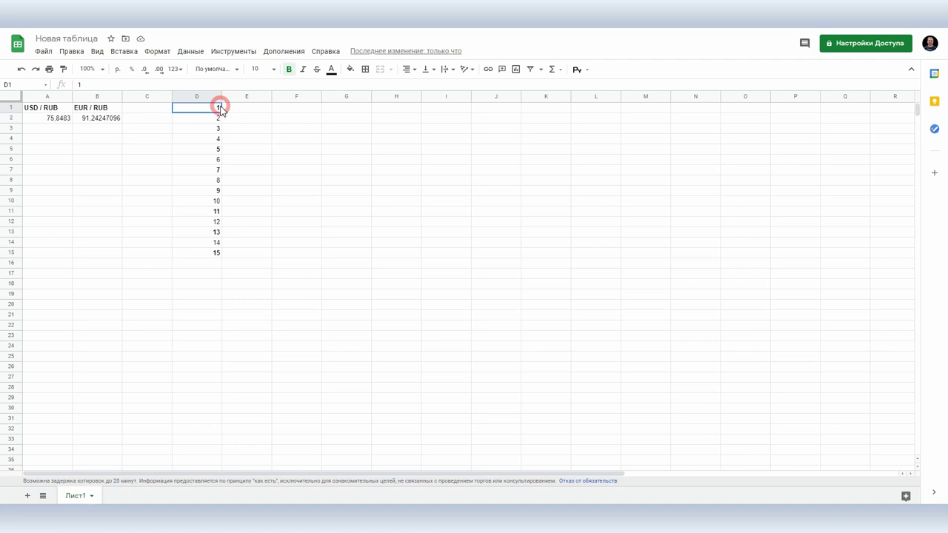
left_click(214, 151)
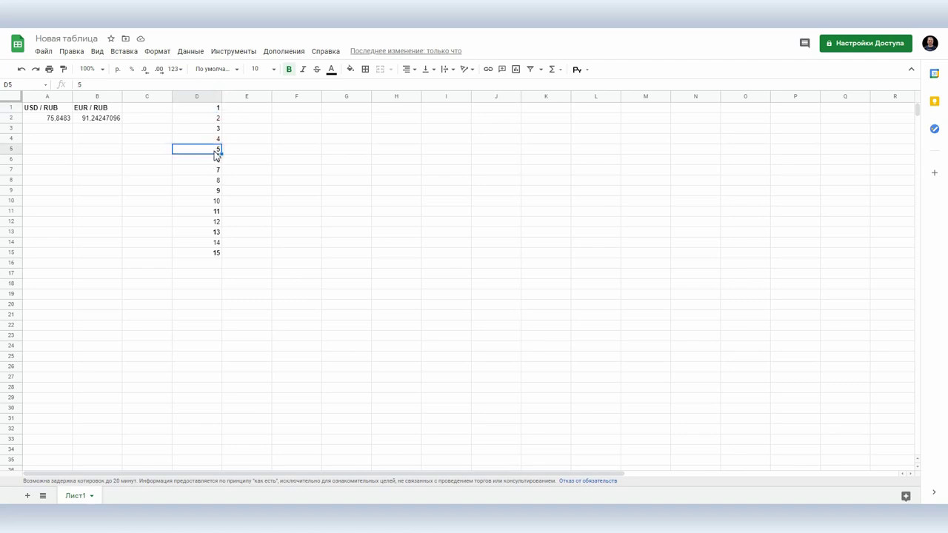
left_click(269, 197)
left_click(281, 192)
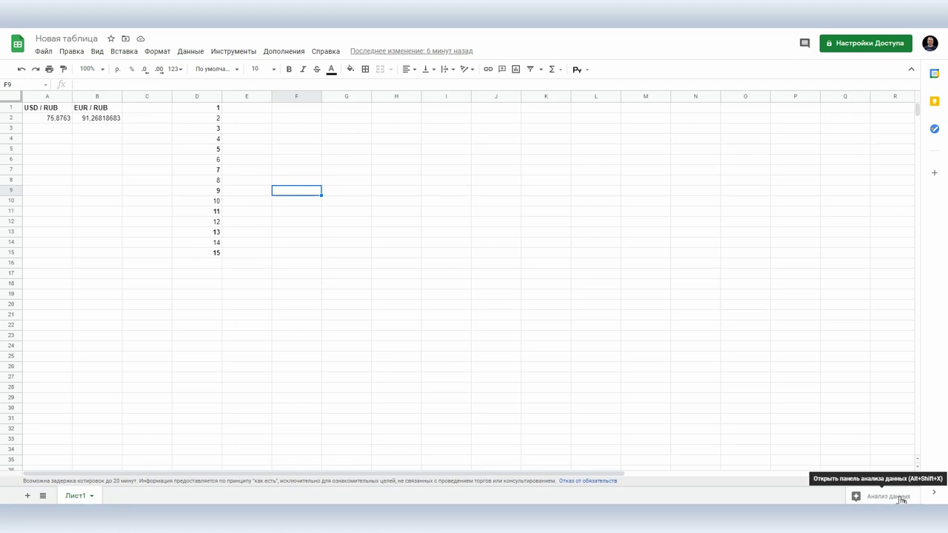
left_click(883, 497)
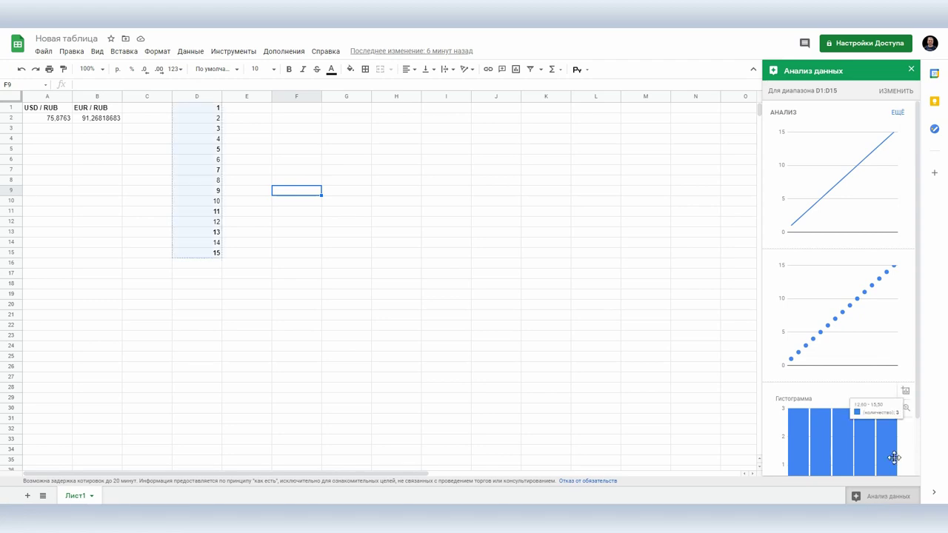
scroll(867, 374, "down", 1)
scroll(867, 395, "up", 1)
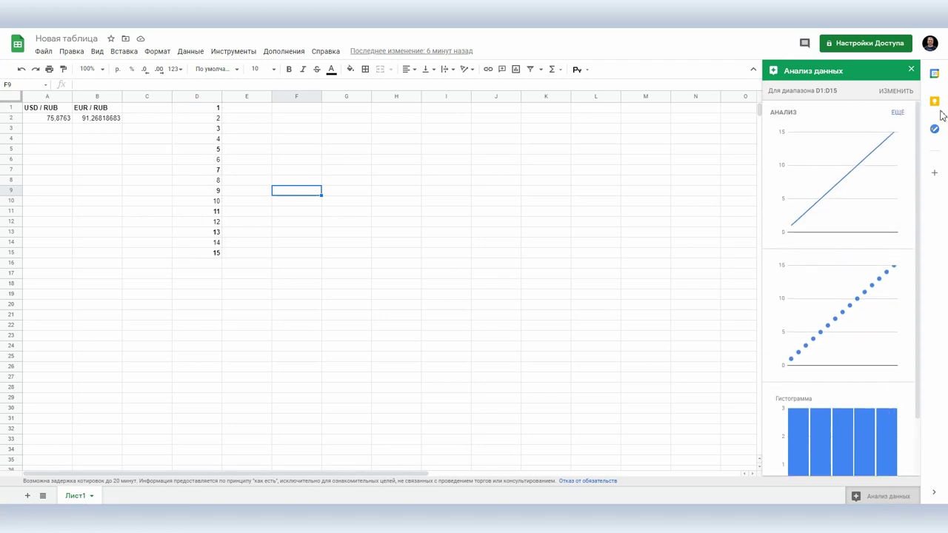
left_click(911, 69)
Place the Explore-suggested bar chart of D1:D15 onto the sheet
left_click_drag(209, 108, 219, 259)
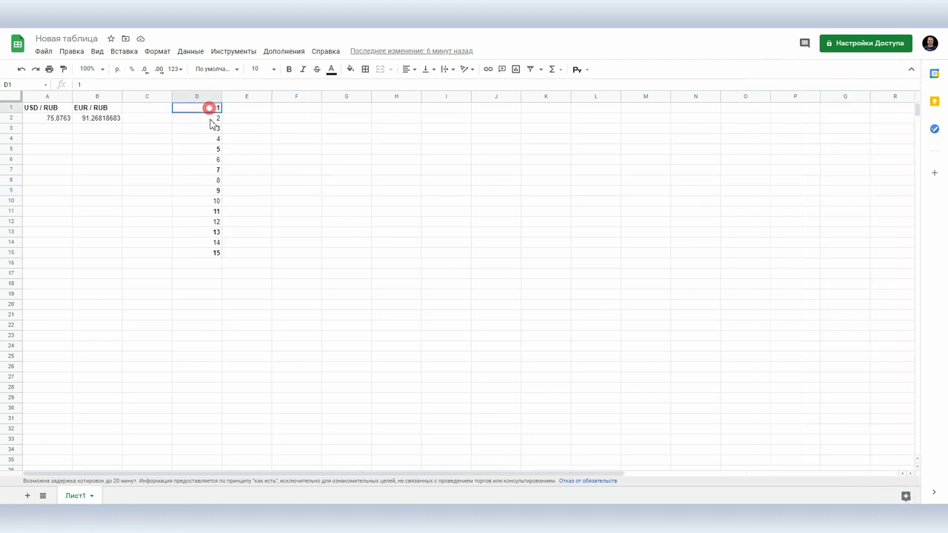
left_click(906, 495)
left_click_drag(790, 226, 440, 247)
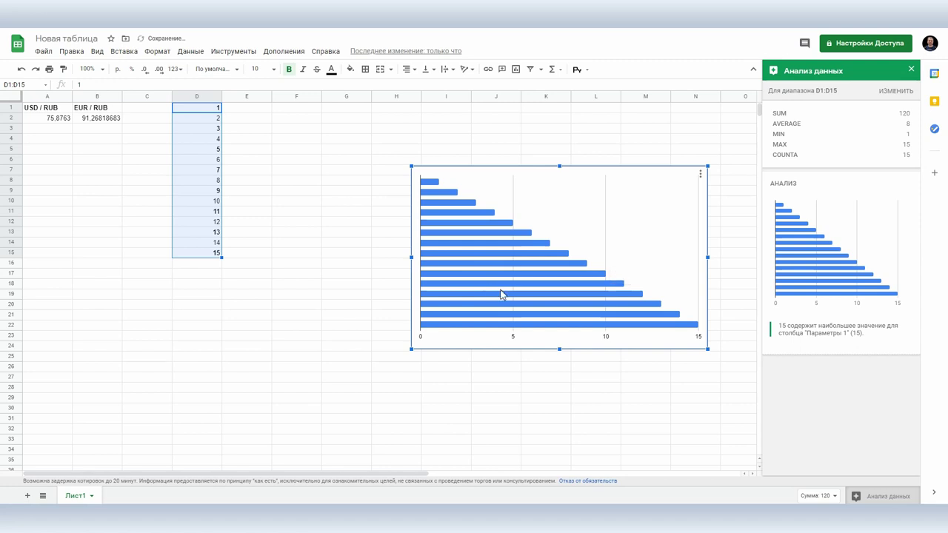
Change series values, setting D14 to 6 and D7 to 15
left_click(205, 138)
left_click(196, 242)
type("6")
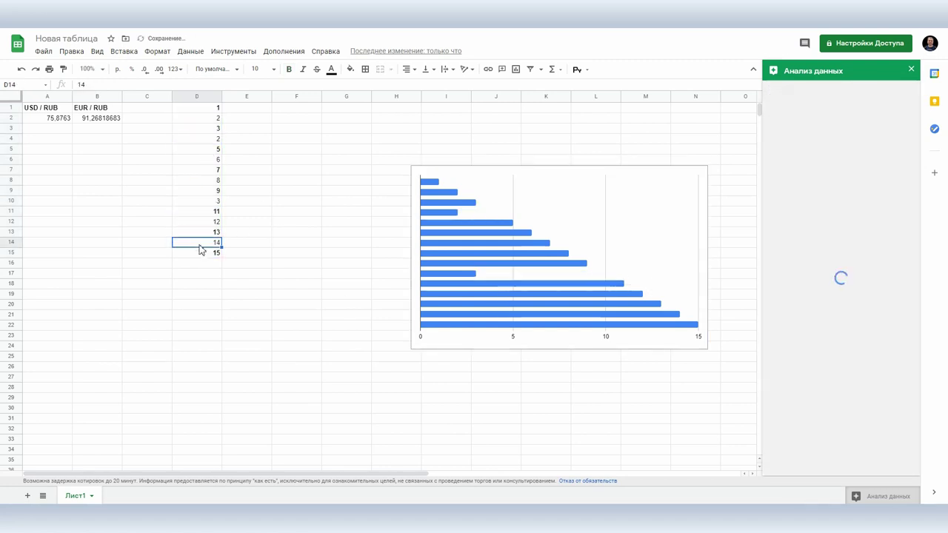
left_click(197, 170)
type("89")
left_click(274, 201)
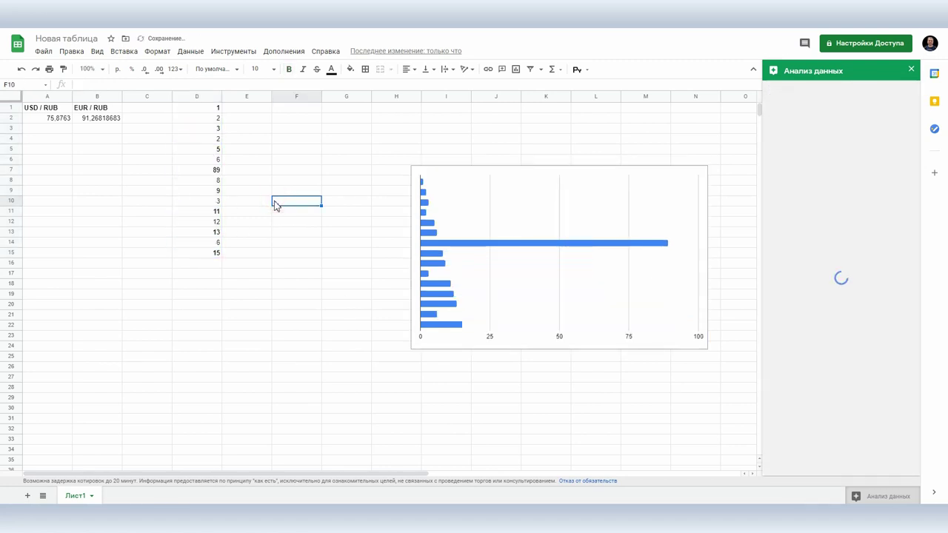
left_click(216, 171)
type("15")
left_click(265, 214)
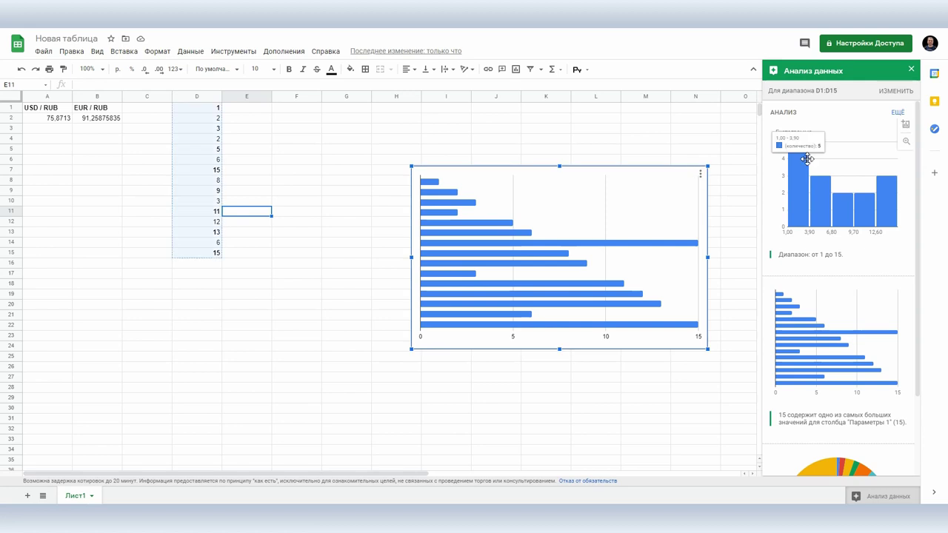
left_click(911, 68)
left_click(700, 175)
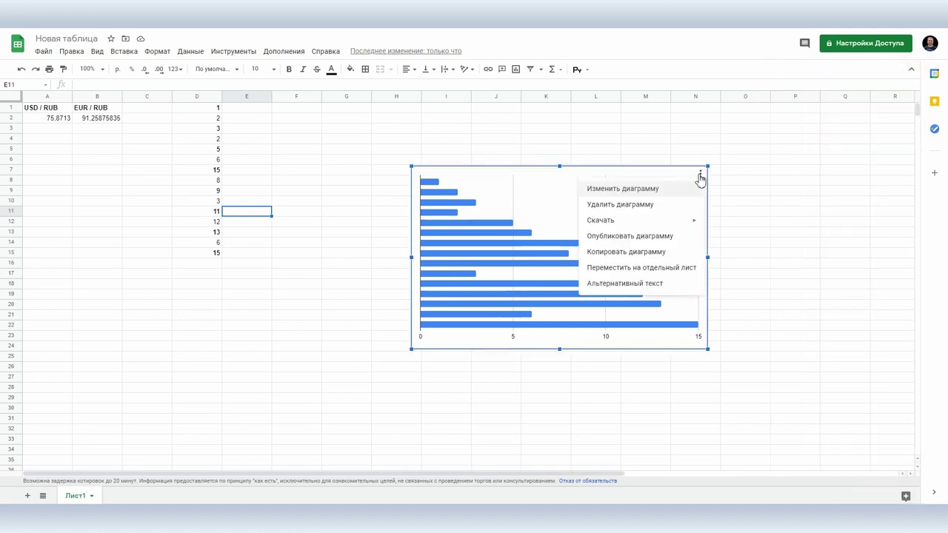
Change the chart type to Column chart in the chart editor
left_click(658, 185)
double_click(661, 194)
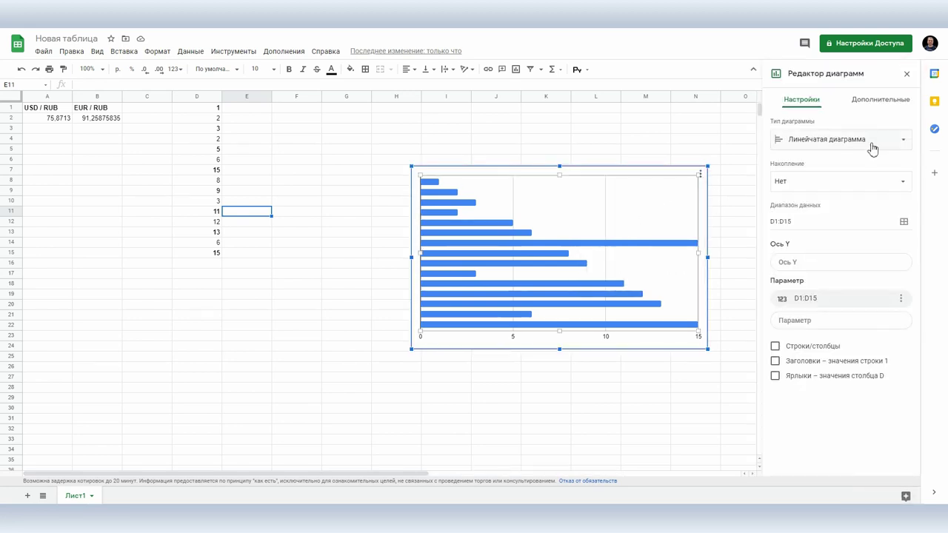
left_click(857, 143)
left_click(803, 242)
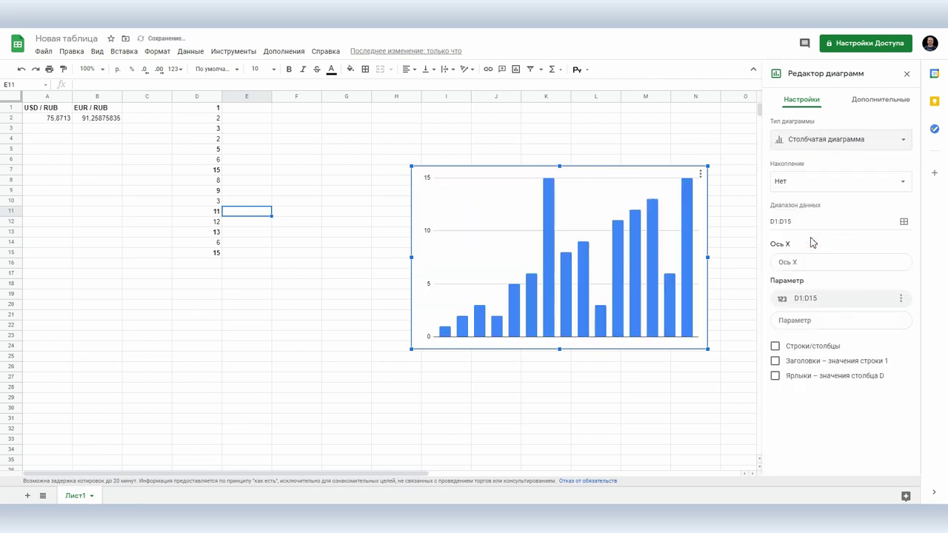
left_click(311, 254)
Move the chart toward the upper right and widen column F
left_click_drag(516, 232, 682, 171)
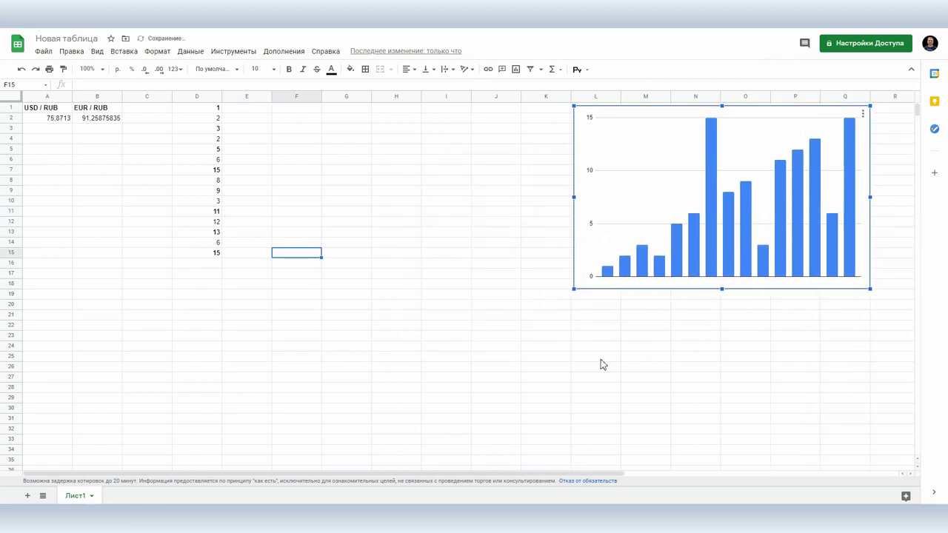
left_click(535, 367)
left_click_drag(318, 97, 602, 94)
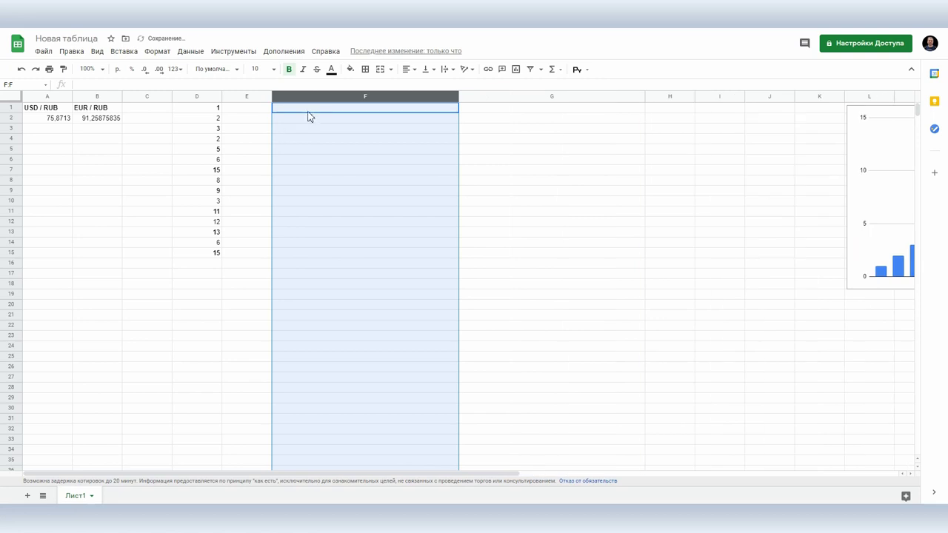
Enter 'Мы лед под ногами майора' in cell F1
left_click(306, 108)
type("Мы лед по")
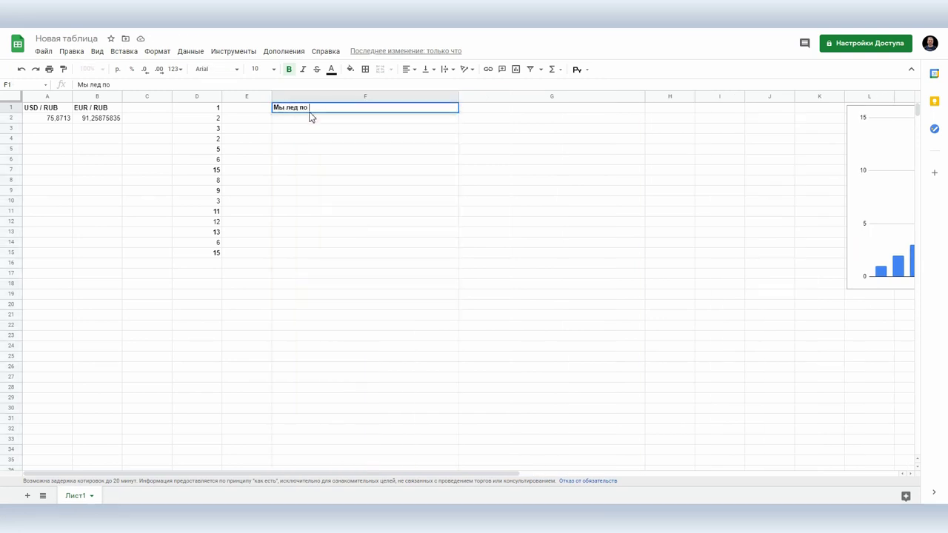
type("д ногами майора")
left_click(498, 113)
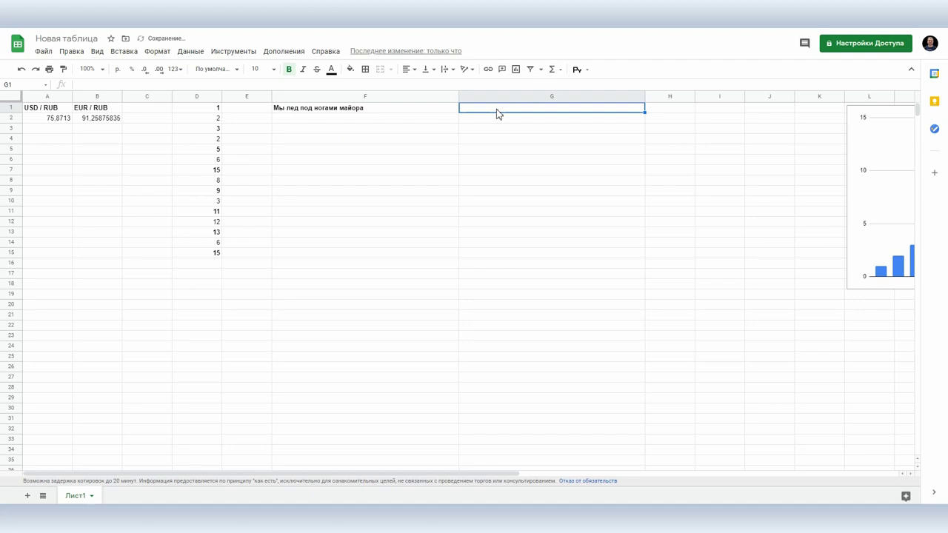
Enter =GOOGLETRANSLATE(F1; "ru"; "en") in G1, returning 'We have ice under Major feet'
left_click(552, 70)
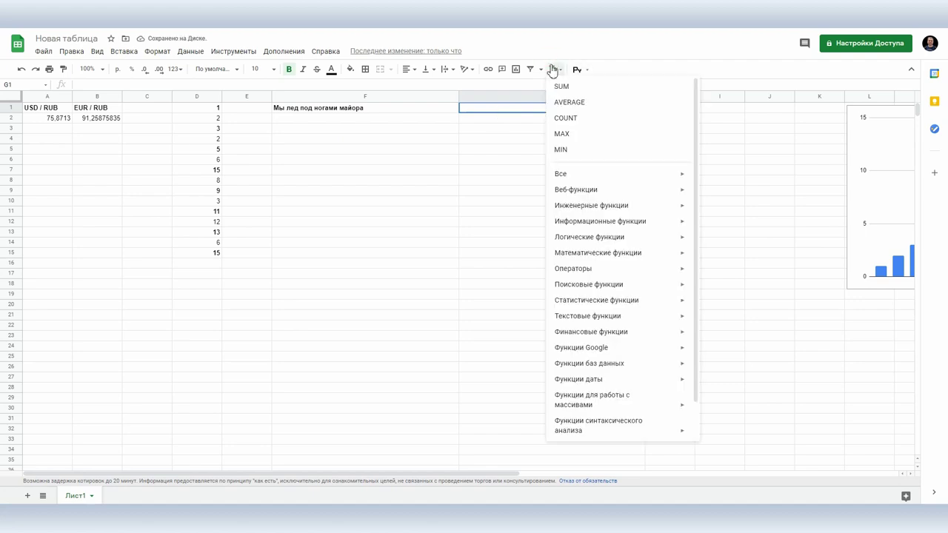
mouse_move(589, 351)
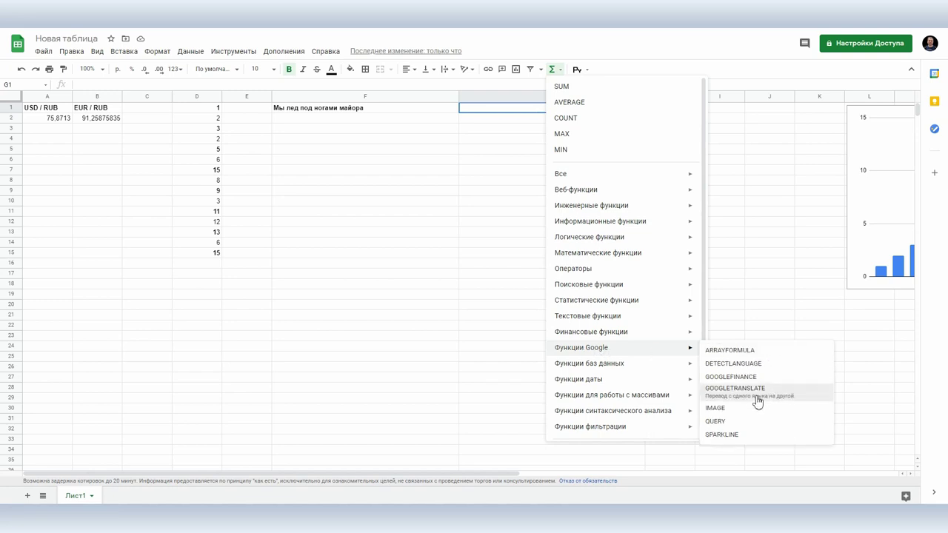
left_click(723, 391)
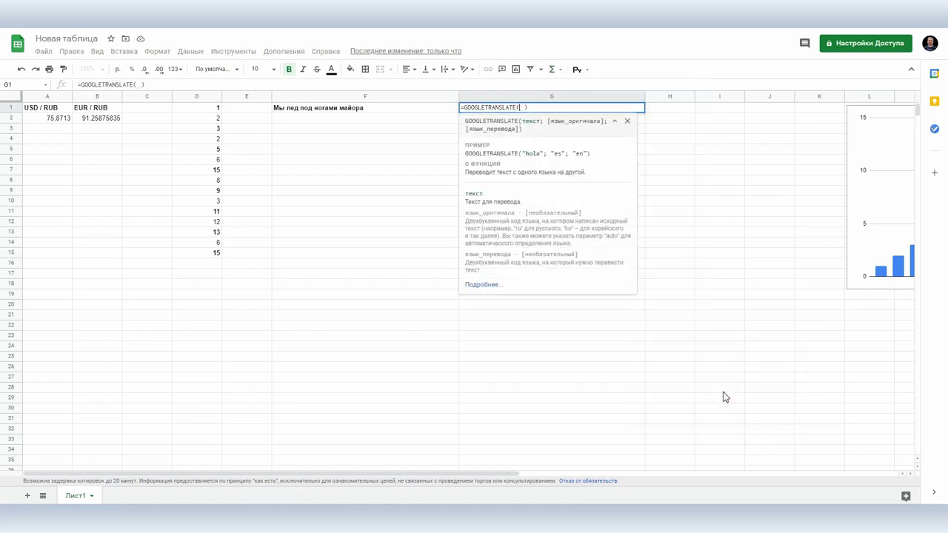
left_click(356, 108)
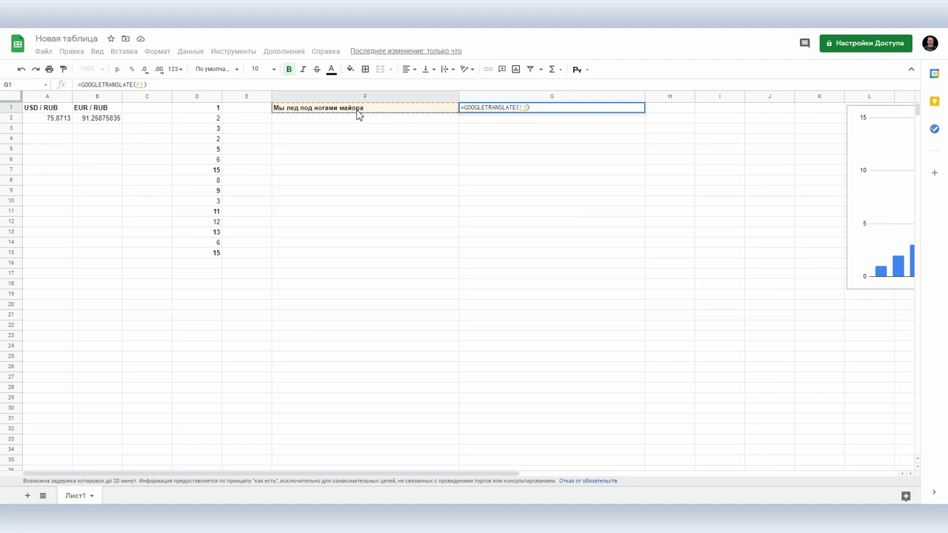
type("; ")
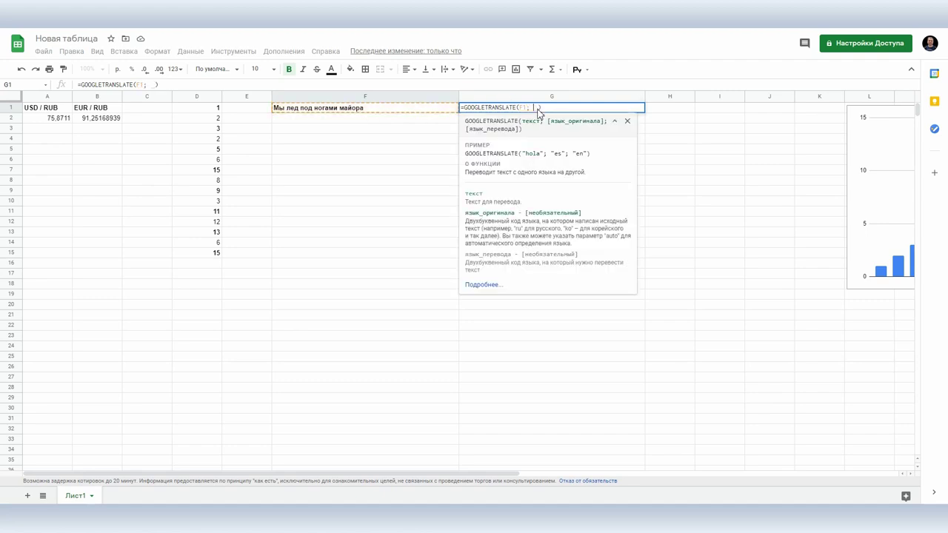
type("\"")
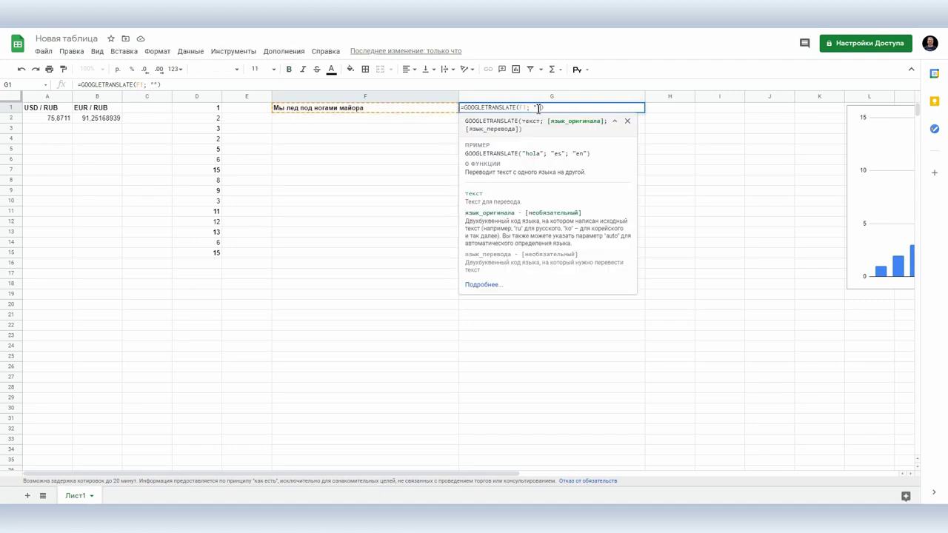
type("ru")
type("; \"en")
key("Return")
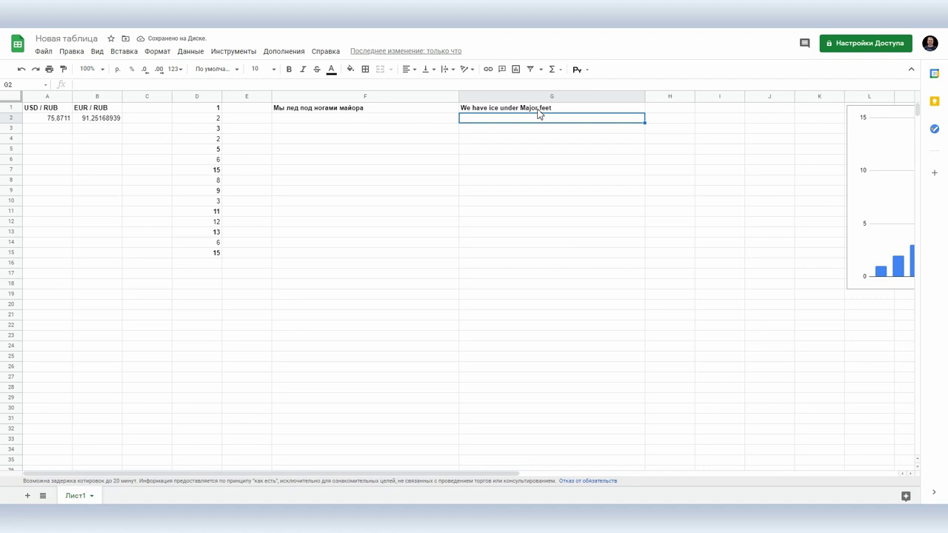
left_click(538, 108)
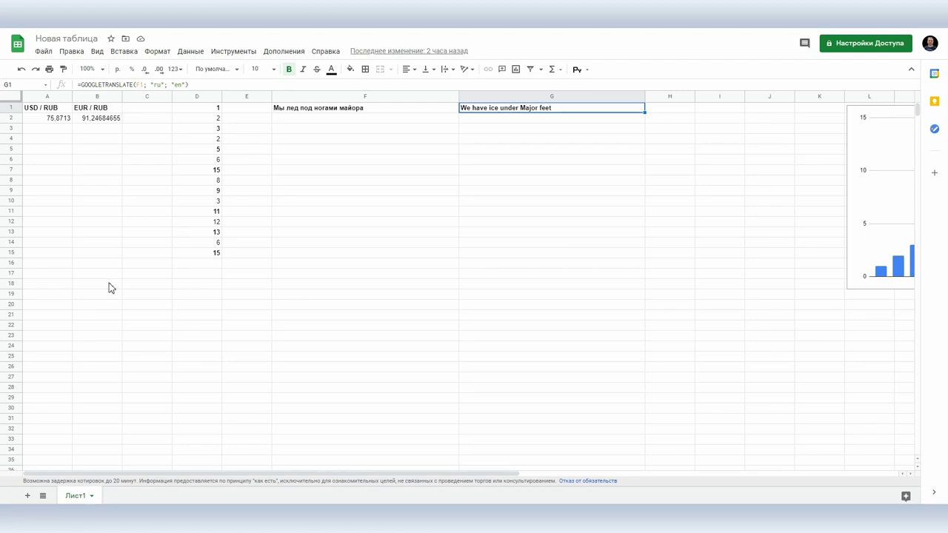
left_click(201, 94)
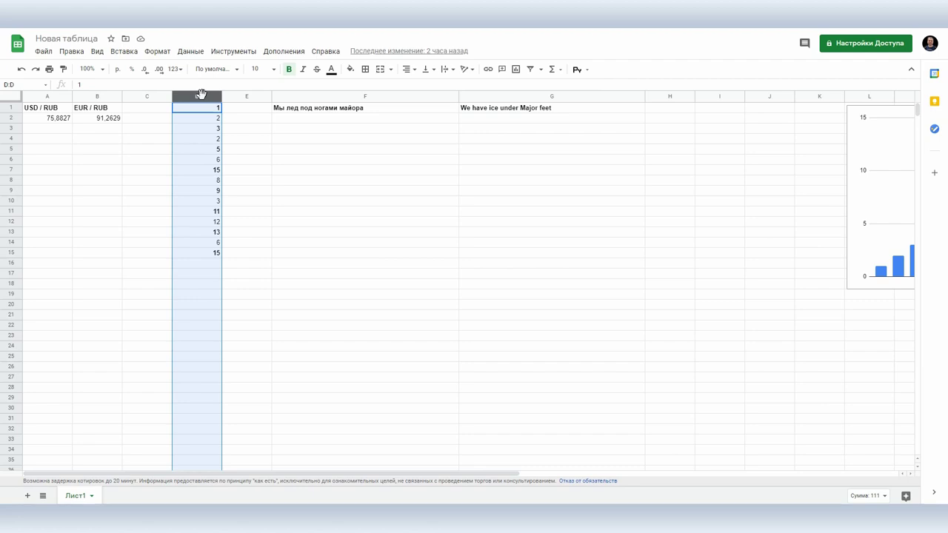
Protect the range D1:D6 and bring up its editing-permissions settings
left_click(201, 127)
left_click_drag(198, 107, 199, 168)
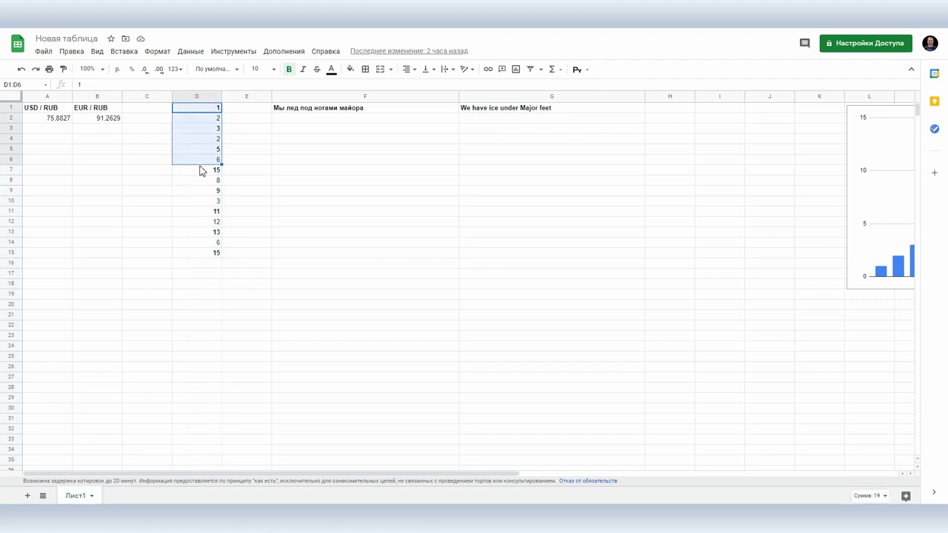
right_click(202, 148)
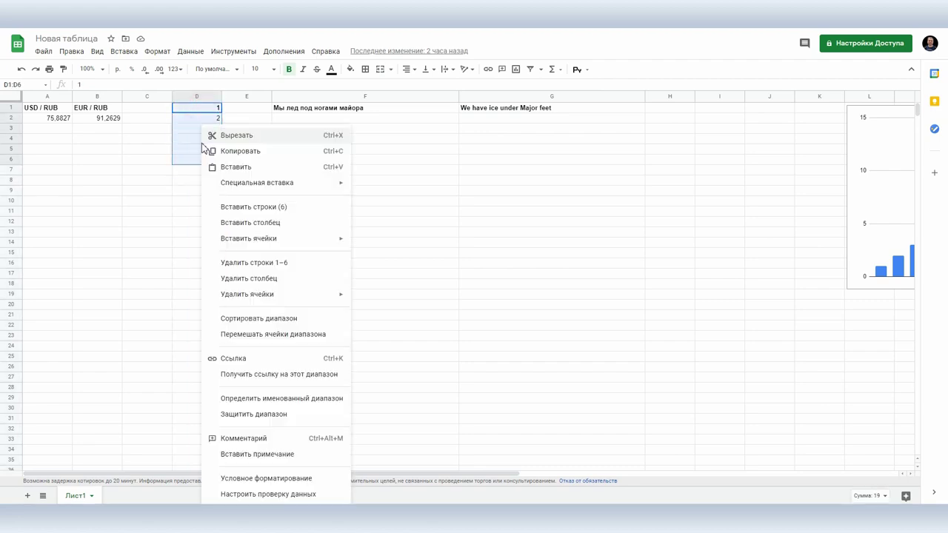
left_click(270, 416)
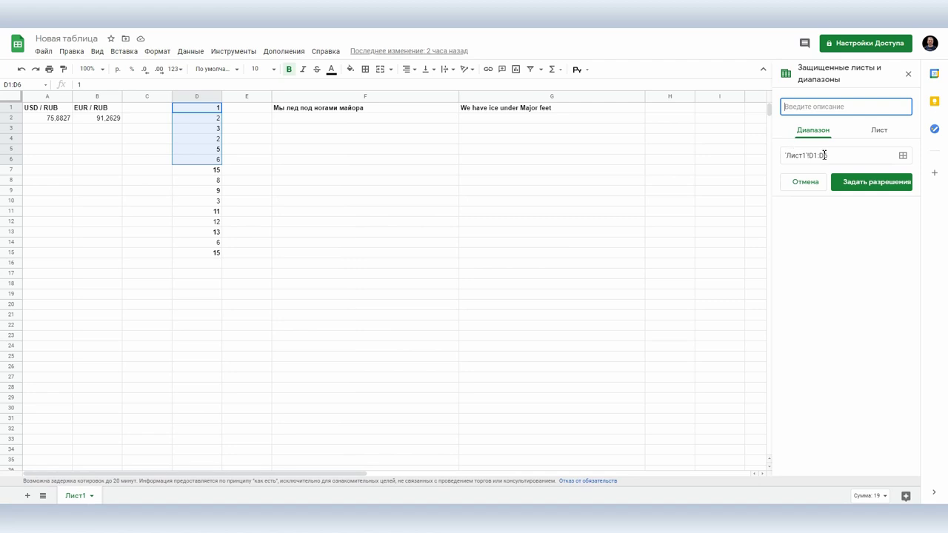
left_click(868, 185)
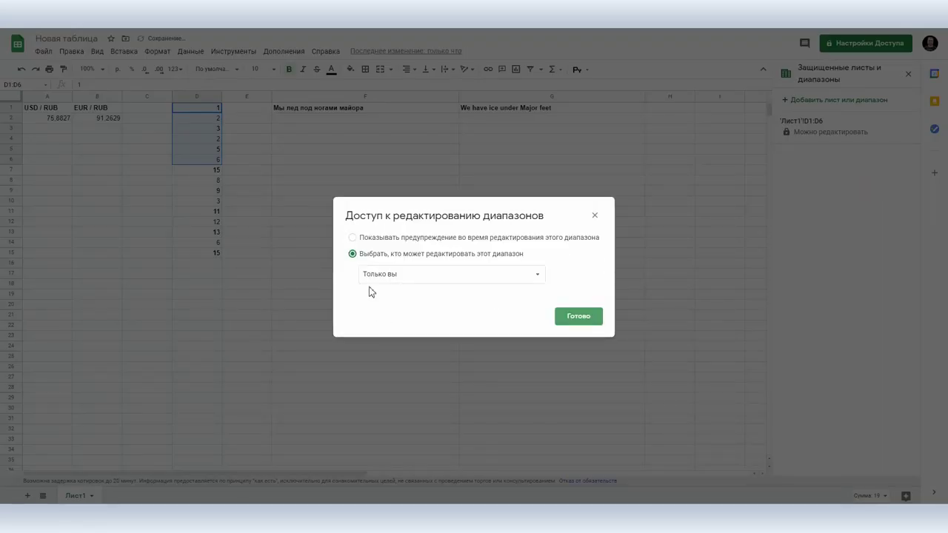
Set D1:D6 permissions to Custom, add the suggested editor's e-mail, and share the file with them
left_click(419, 280)
left_click(406, 292)
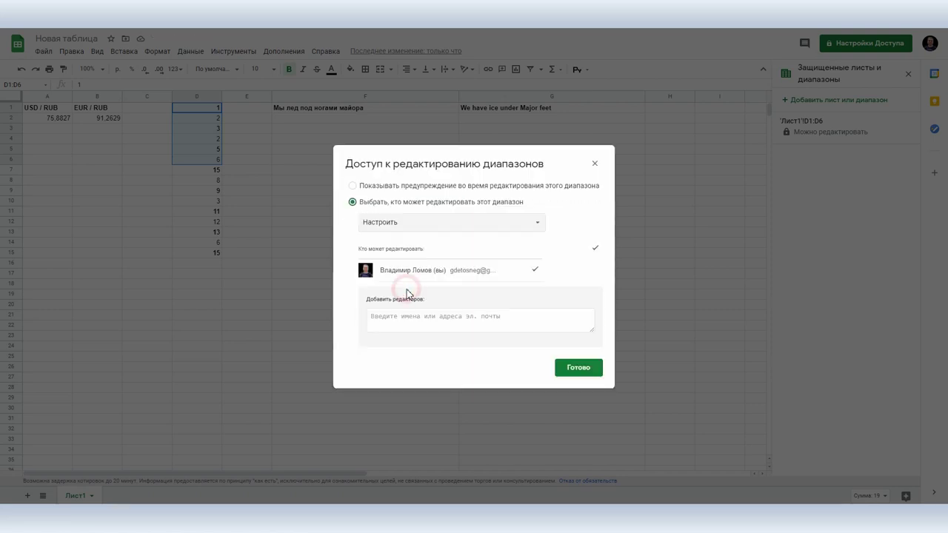
left_click(421, 317)
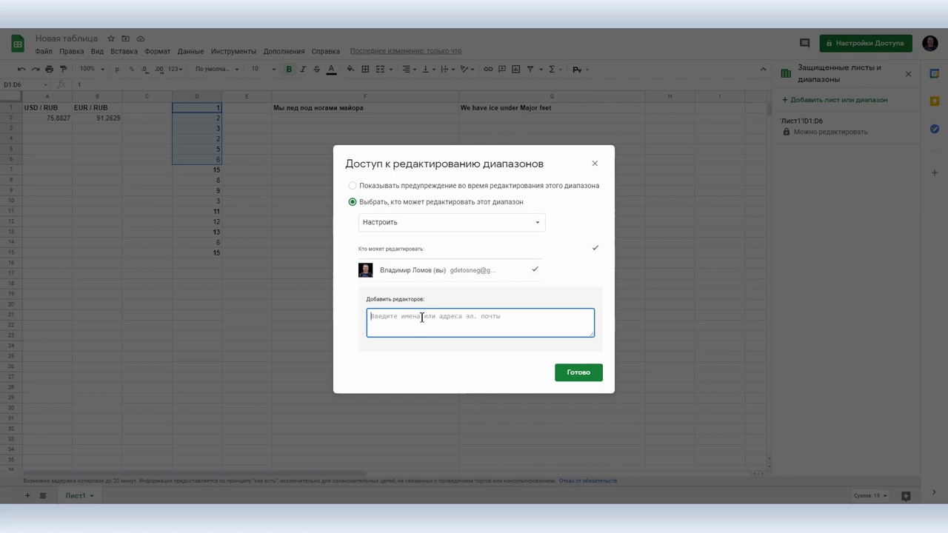
type("v")
key("Return")
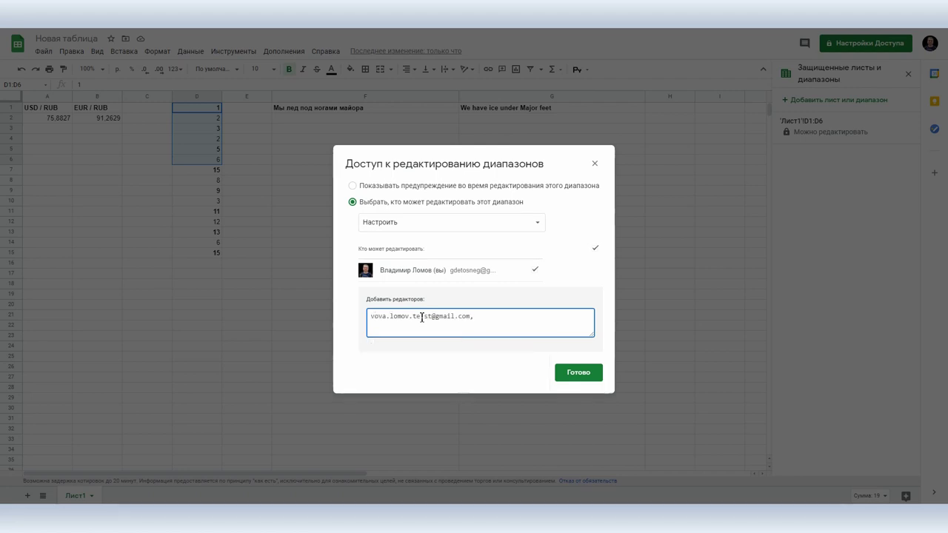
left_click(571, 373)
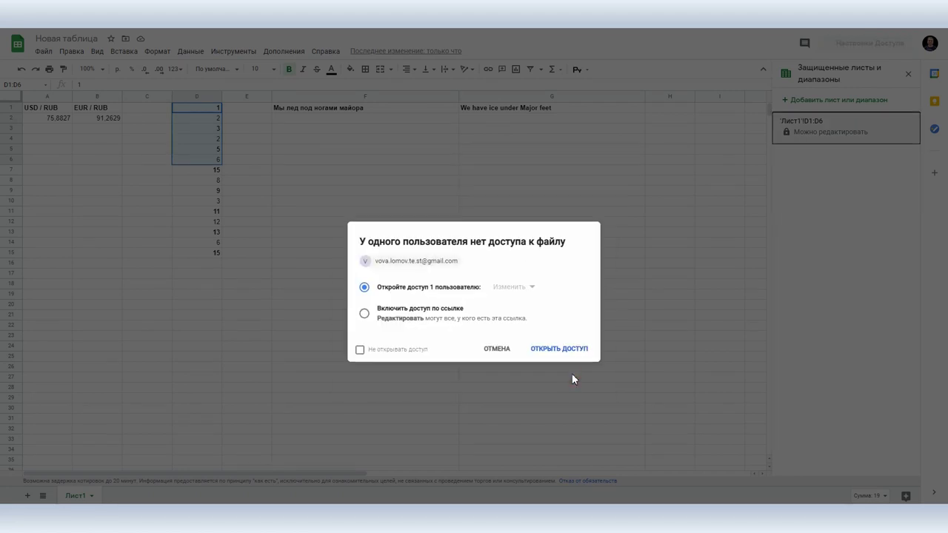
left_click(546, 350)
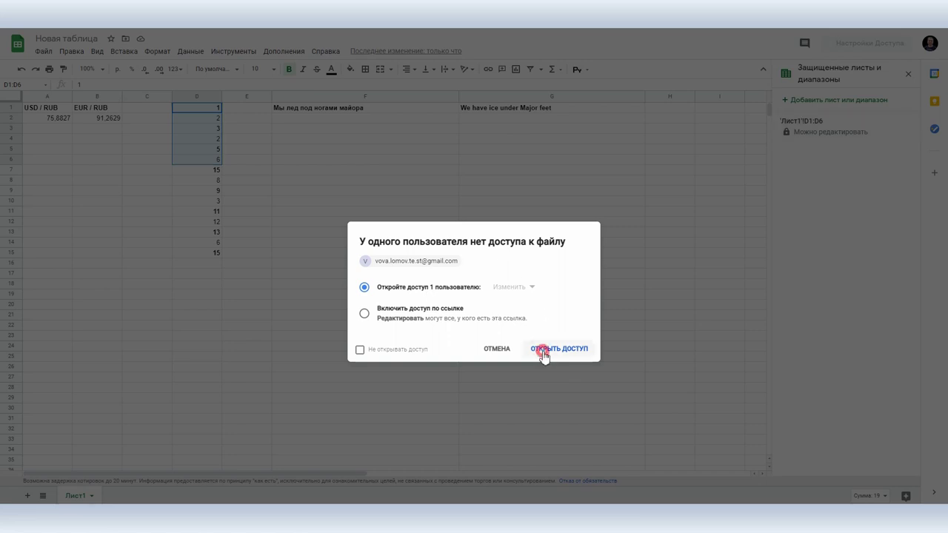